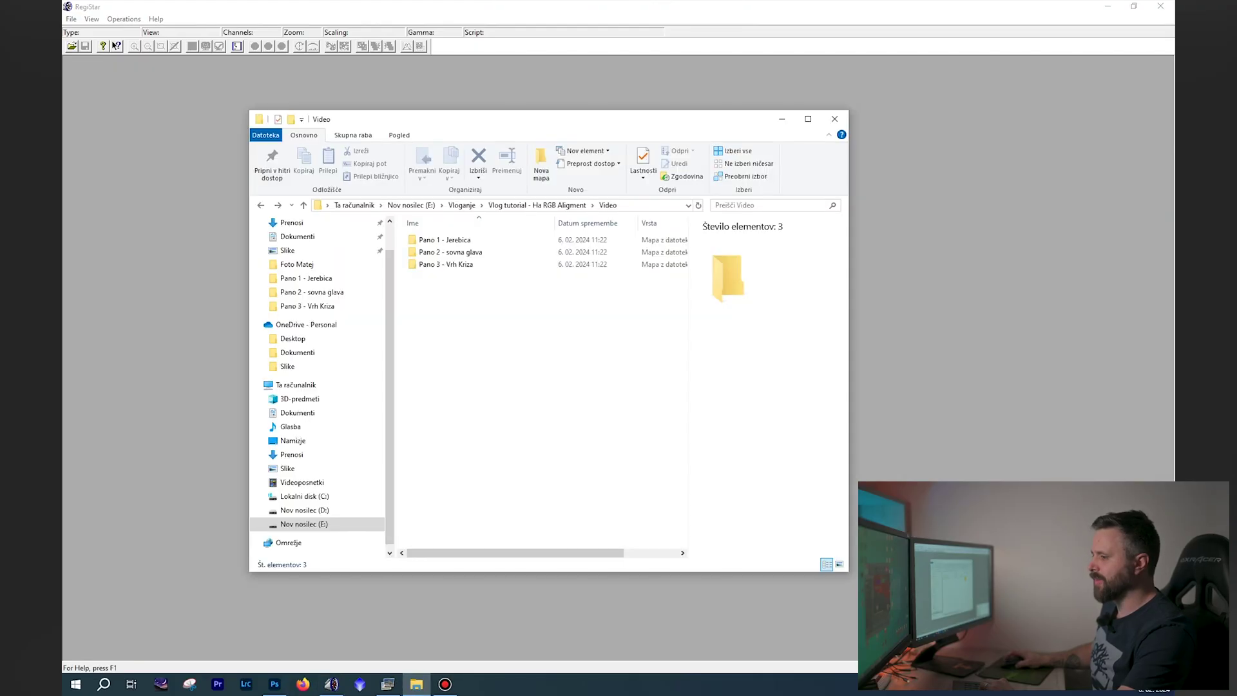
Step: Switch to File Explorer showing the tutorial's Video folder
key(alt+Tab)
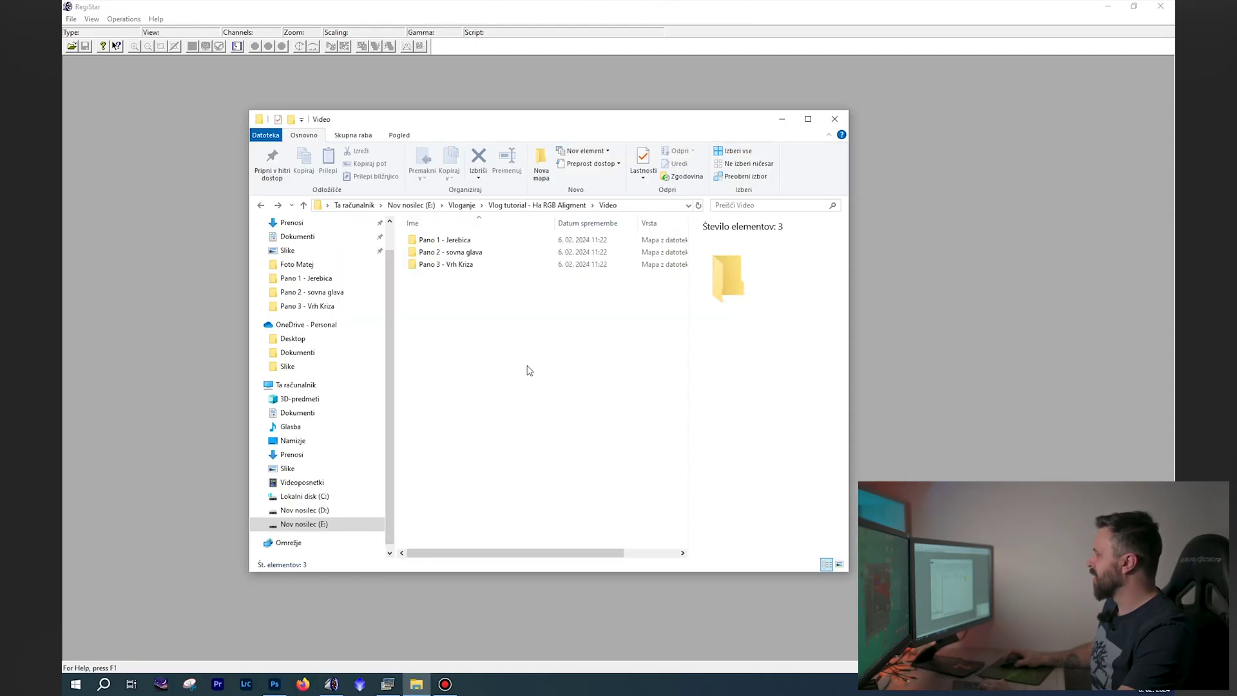
Step: Open Pano 1 - Jerebica and preview the Jerebica RGB and Jerebica Ha photos
double_click(477, 242)
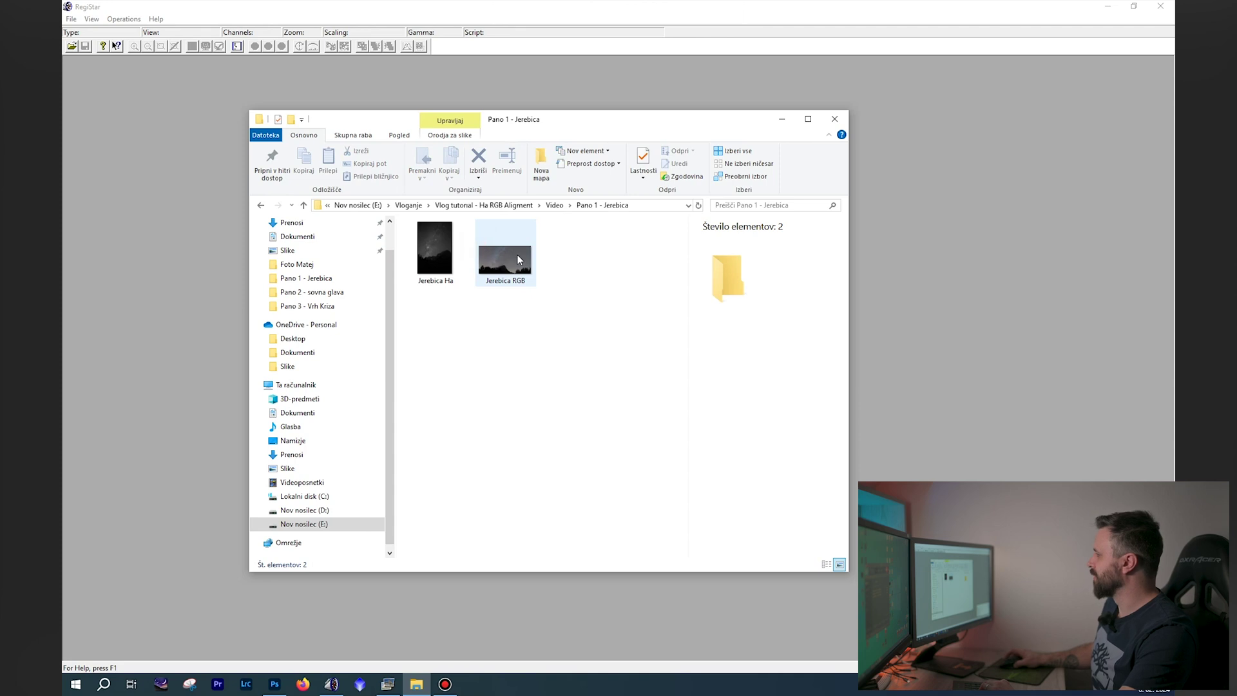
double_click(517, 256)
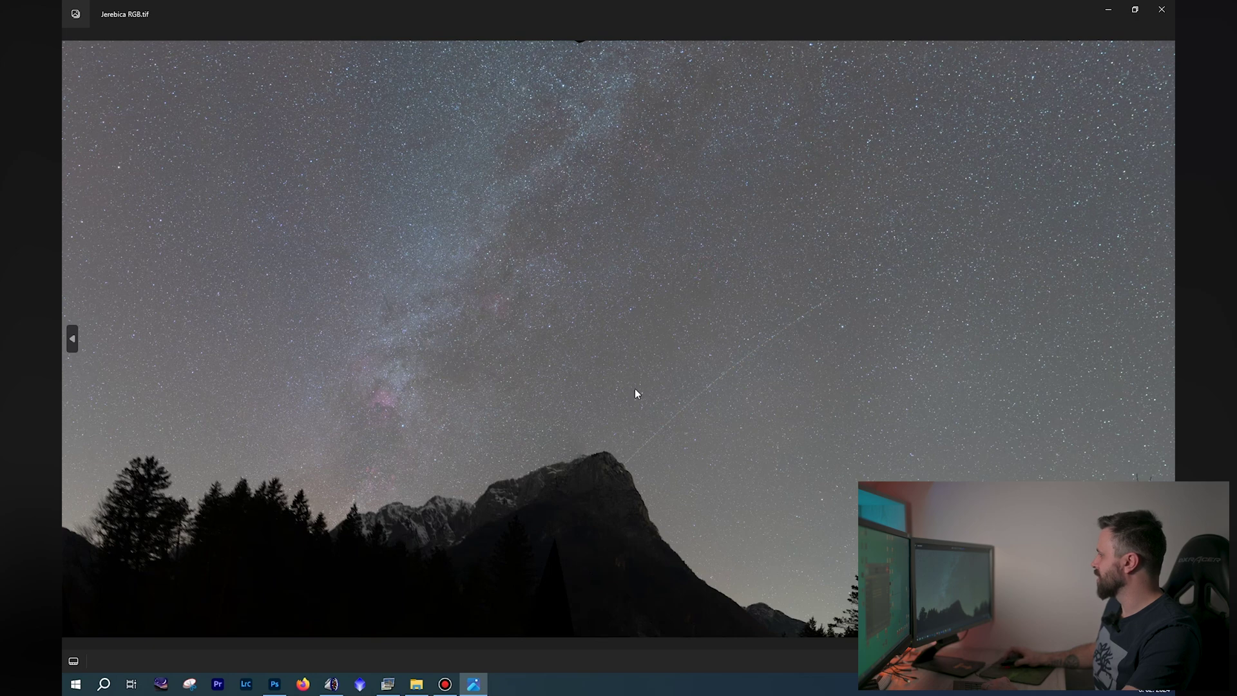
click(76, 336)
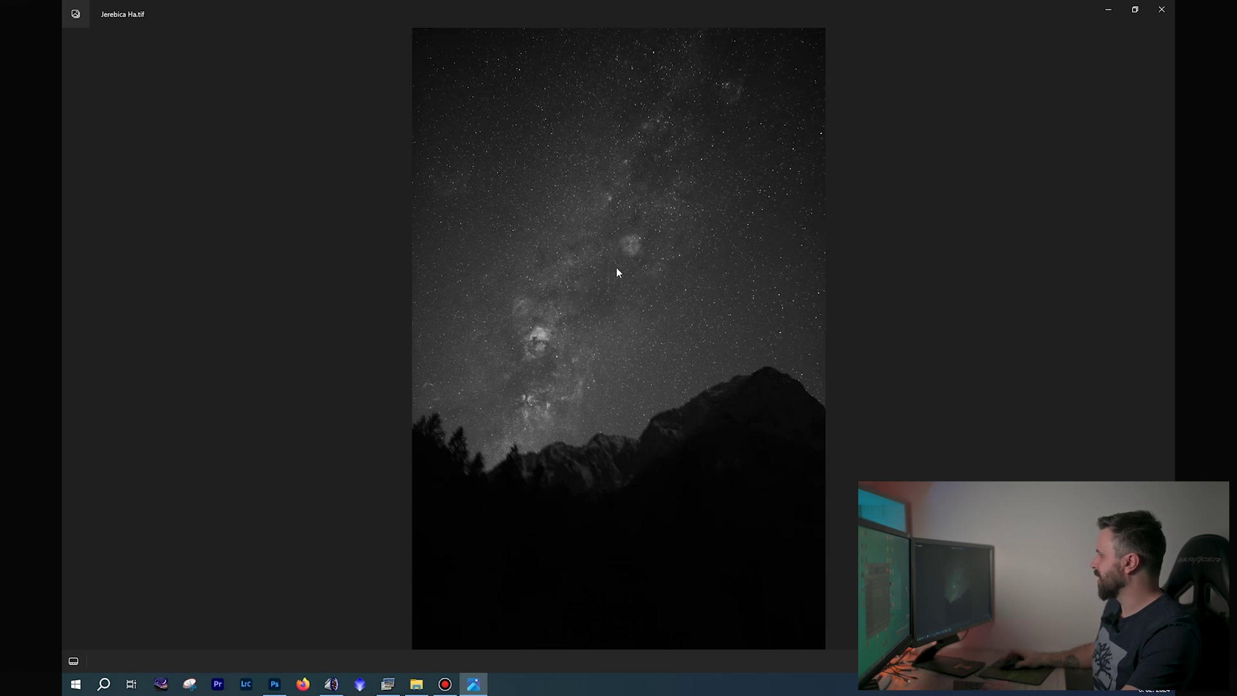
click(1159, 11)
Step: Select both Jerebica images and drag them into RegiStar
click(574, 320)
drag(574, 320, 165, 230)
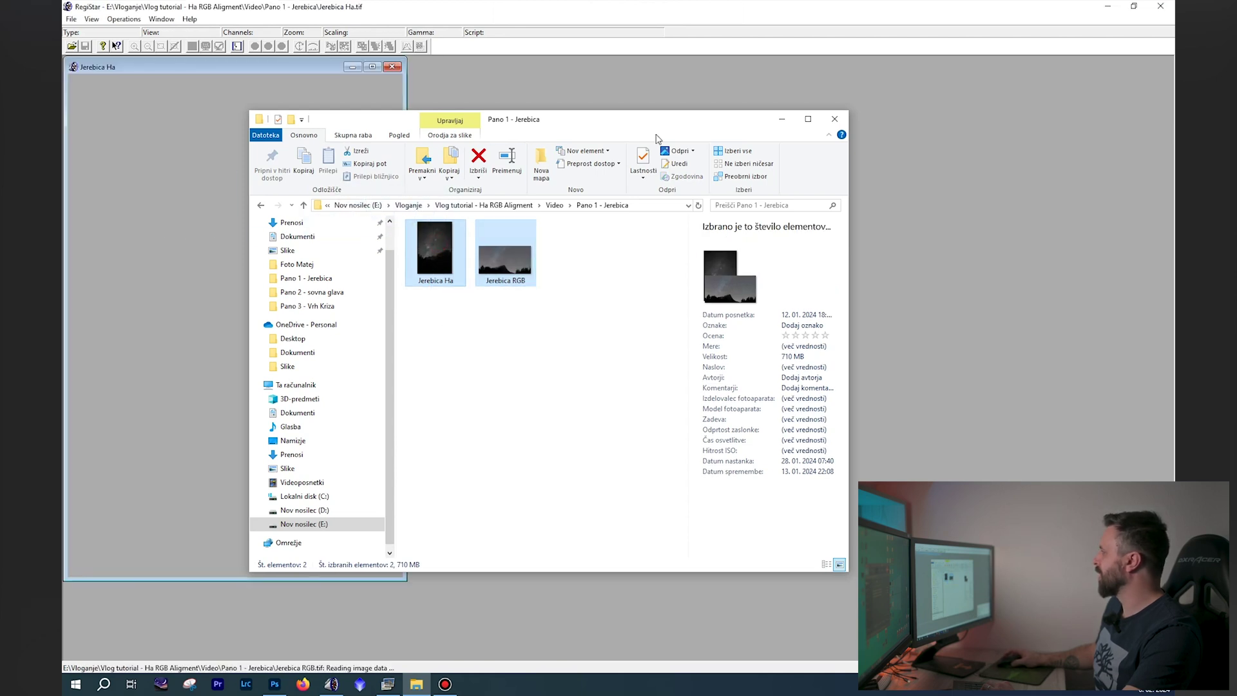
click(779, 119)
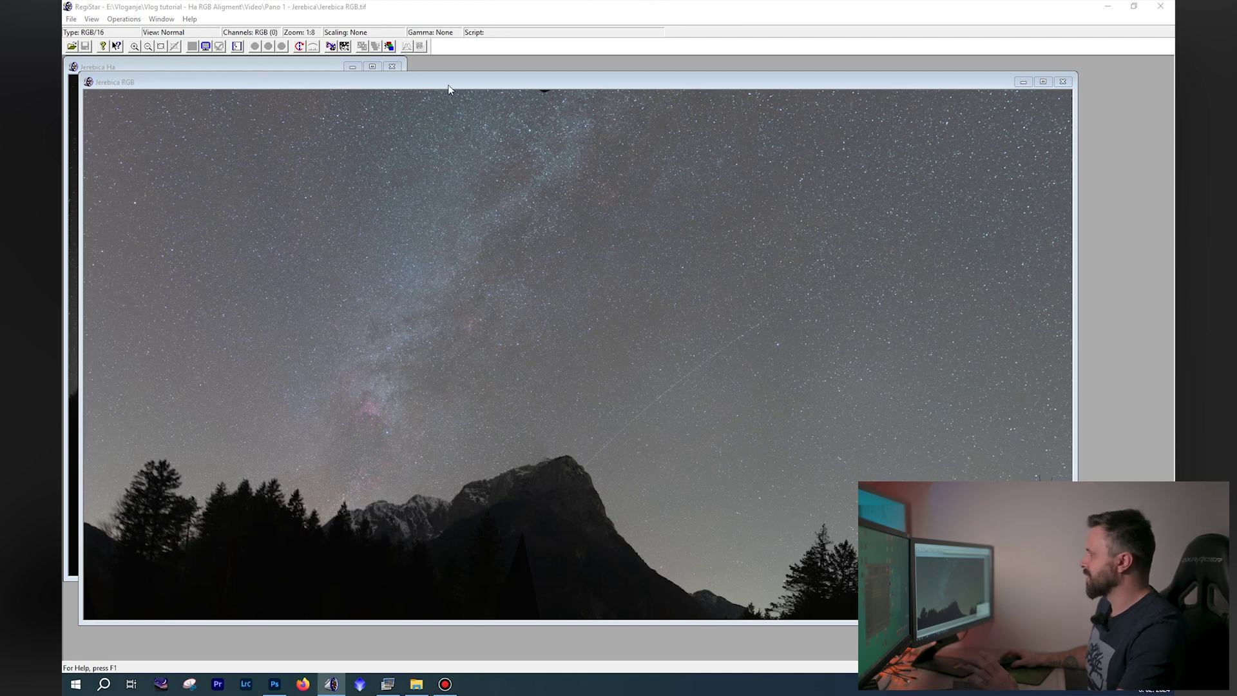
Step: Make Jerebica Ha the active image window and start Operations > Register on it
click(295, 65)
click(262, 65)
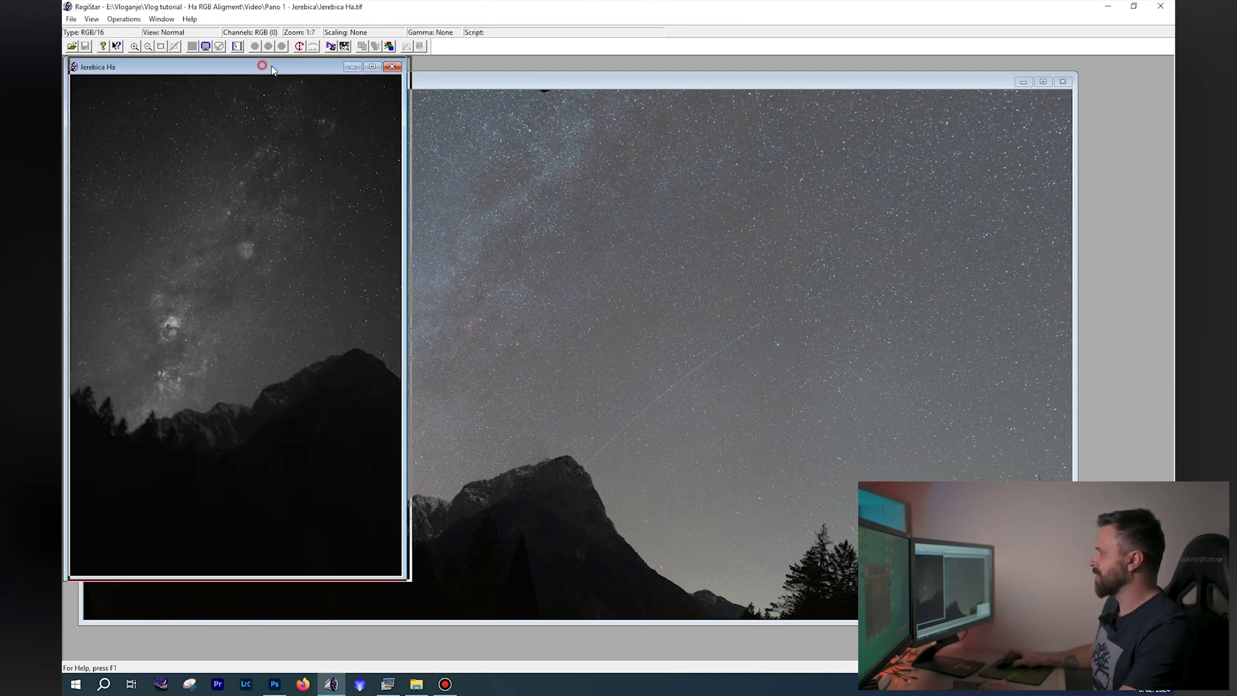
drag(271, 69, 355, 91)
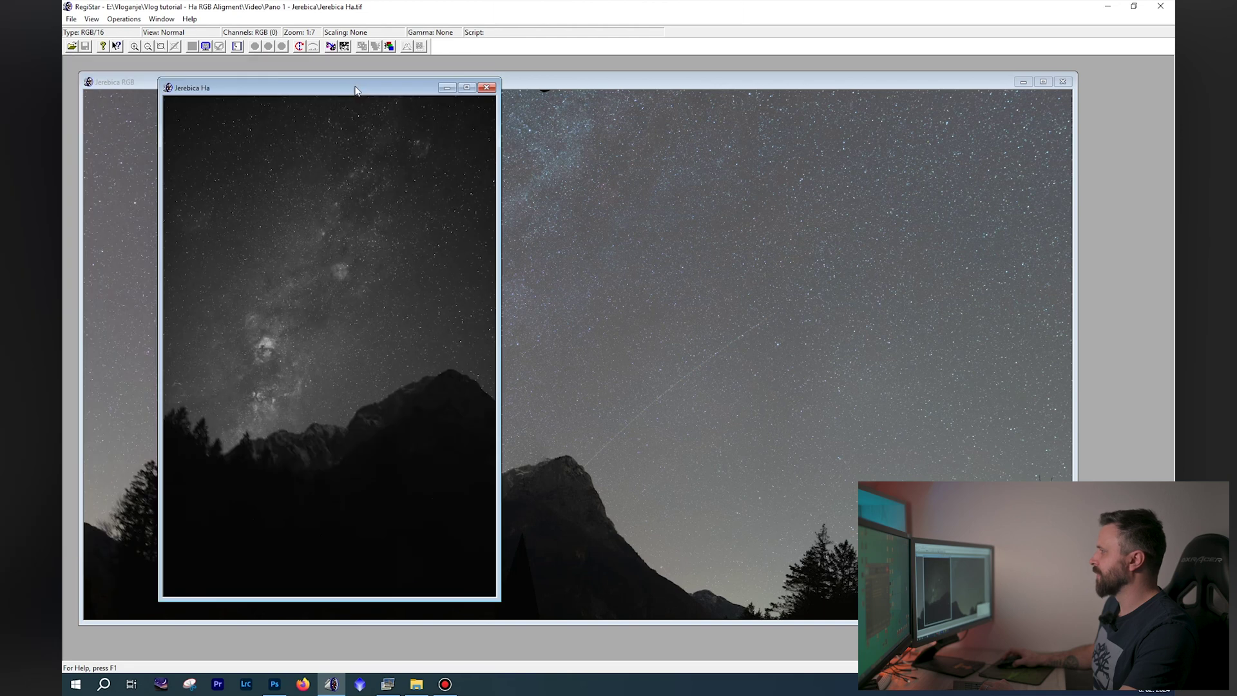
click(127, 23)
click(132, 32)
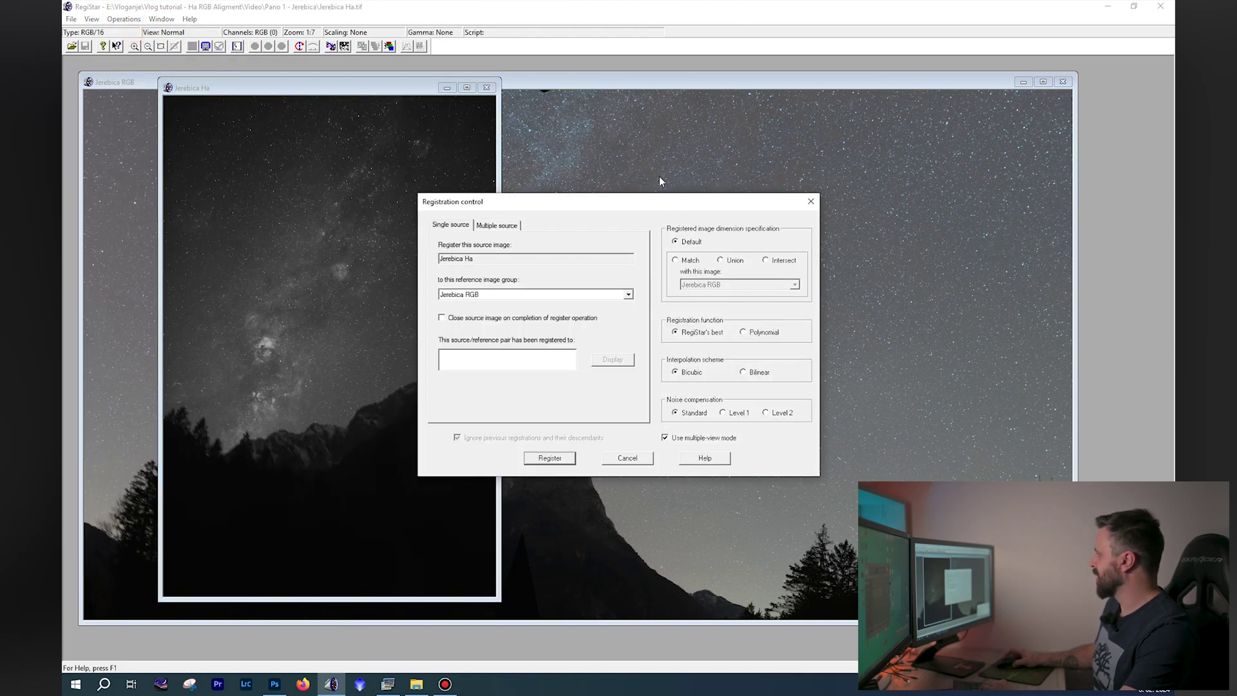
Step: Register Jerebica Ha onto Jerebica RGB with Match reference dimensions and create the registered image
click(676, 260)
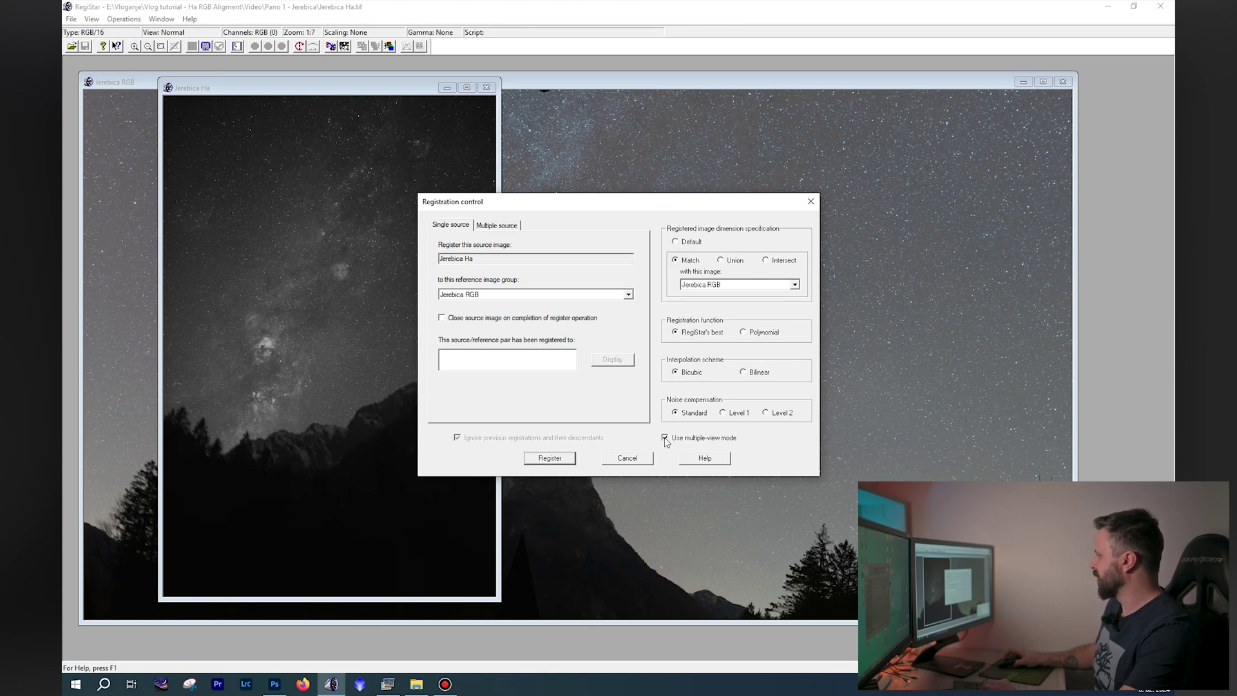
click(549, 458)
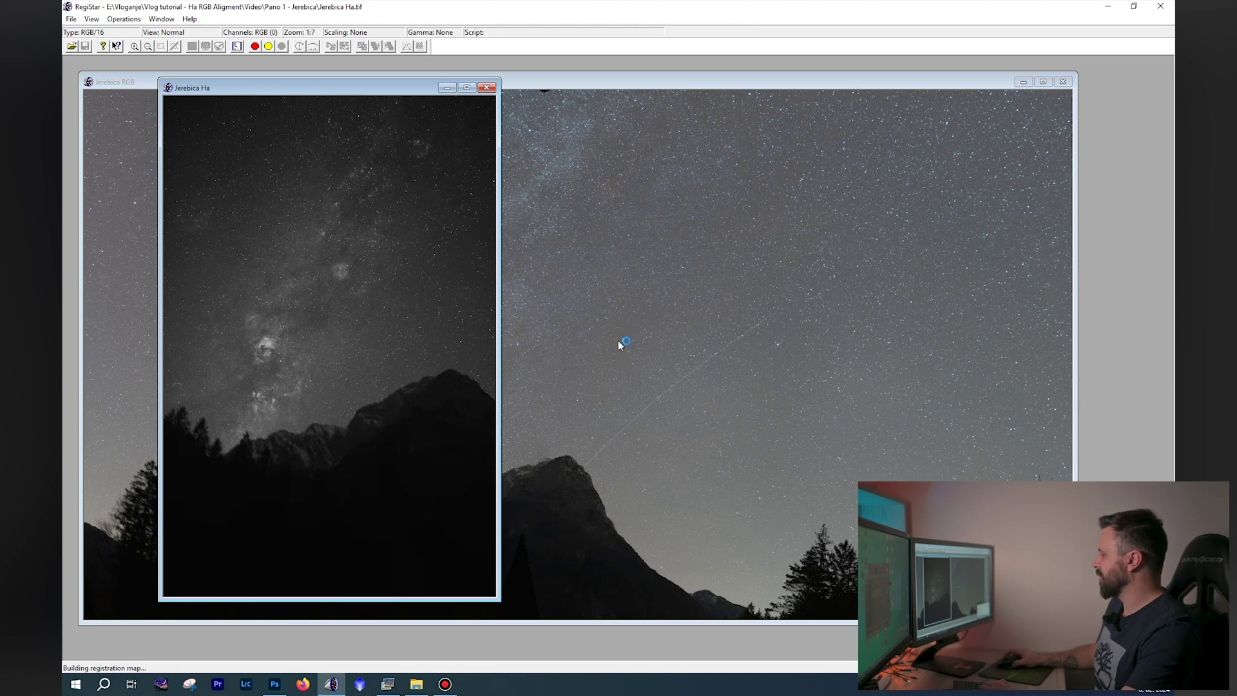
click(590, 381)
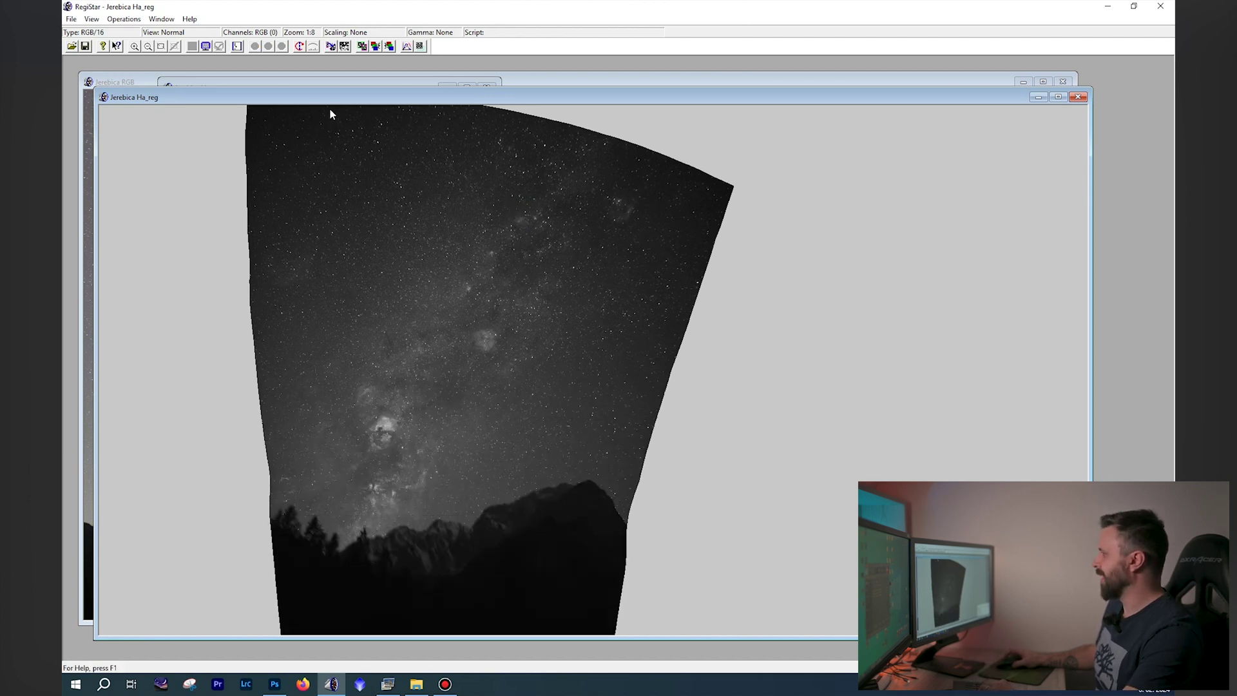
Step: Save the registered image as the Jerebica Ha_reg TIFF, then switch to Photoshop
click(86, 46)
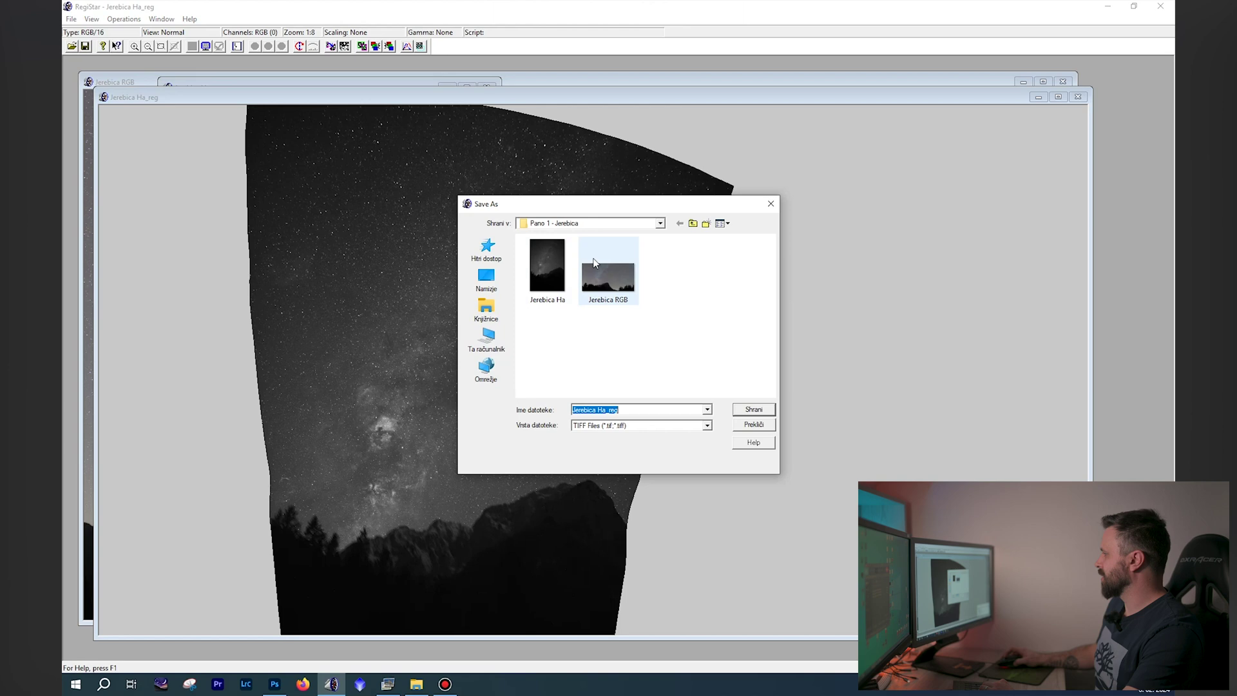
click(754, 410)
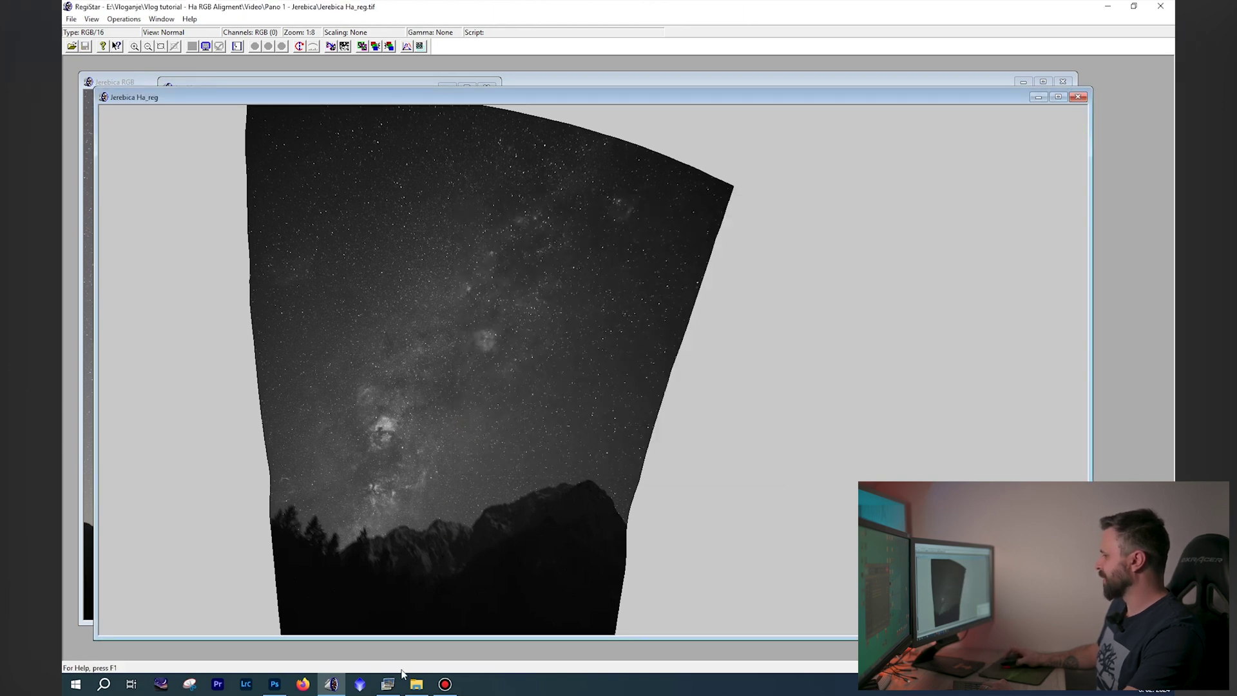
click(416, 684)
click(274, 684)
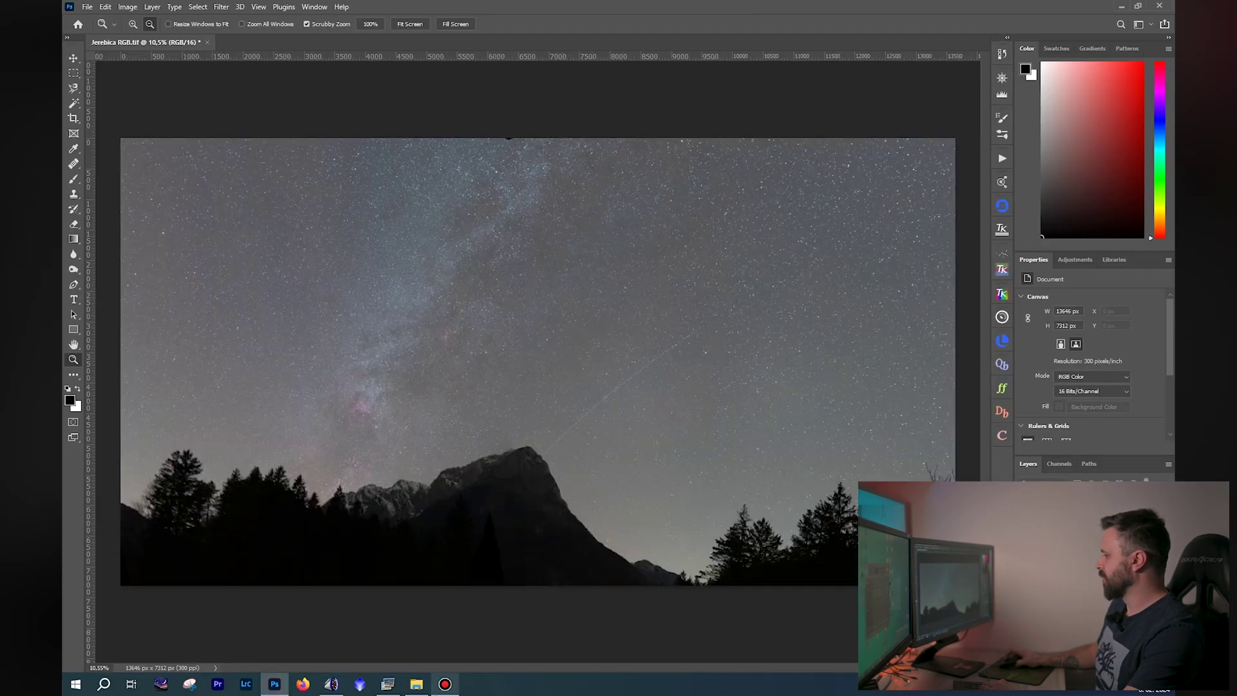
Step: Open Jerebica Ha_reg in Photoshop, unlock it as Layer 0, and move it onto Jerebica RGB
click(416, 684)
drag(489, 265, 354, 38)
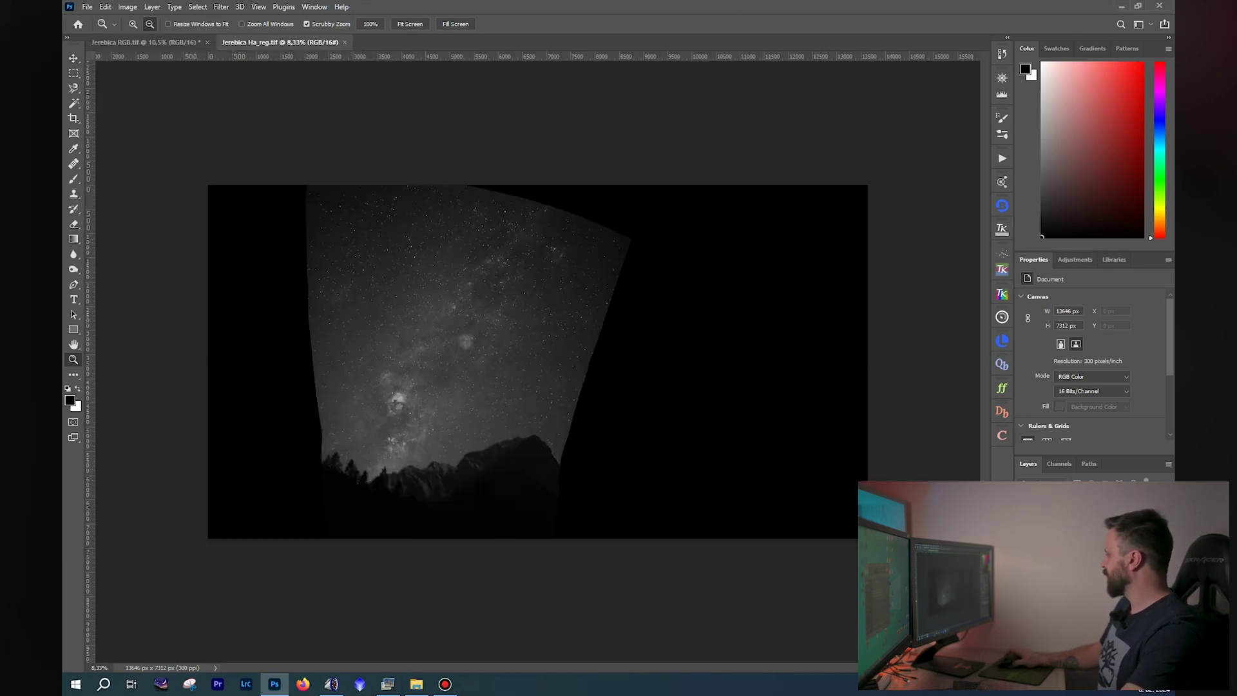
double_click(1095, 531)
key(Return)
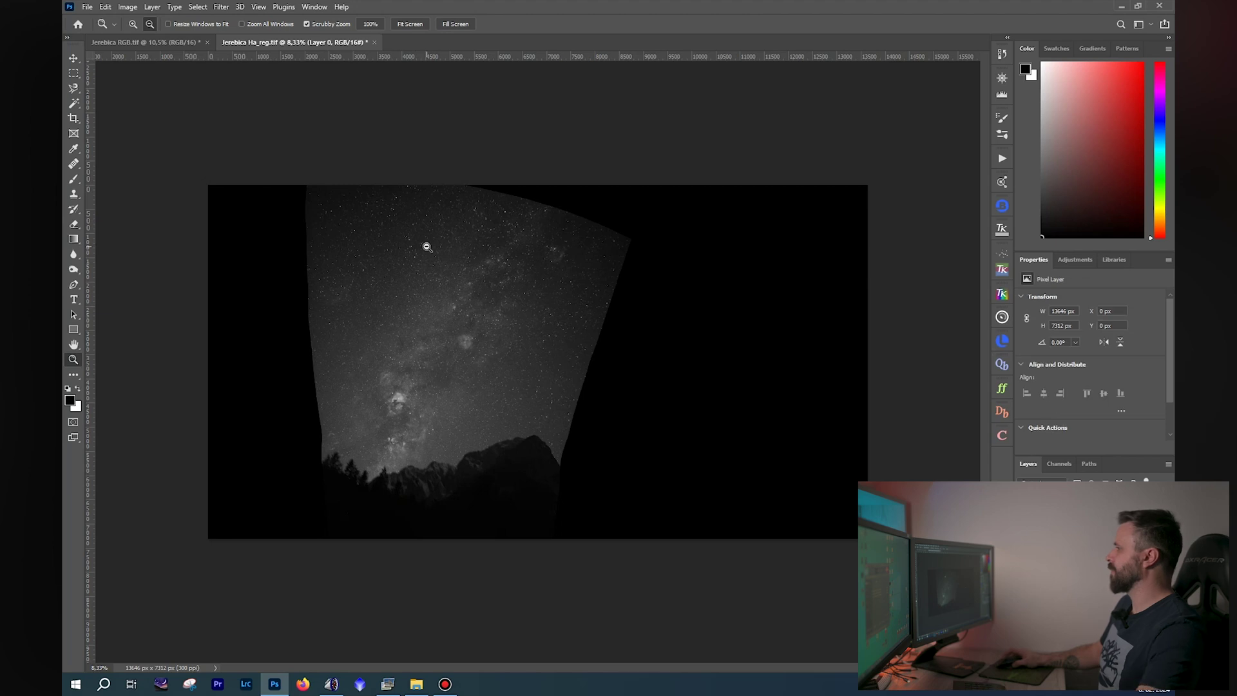
key(v)
drag(418, 269, 168, 53)
drag(298, 259, 303, 261)
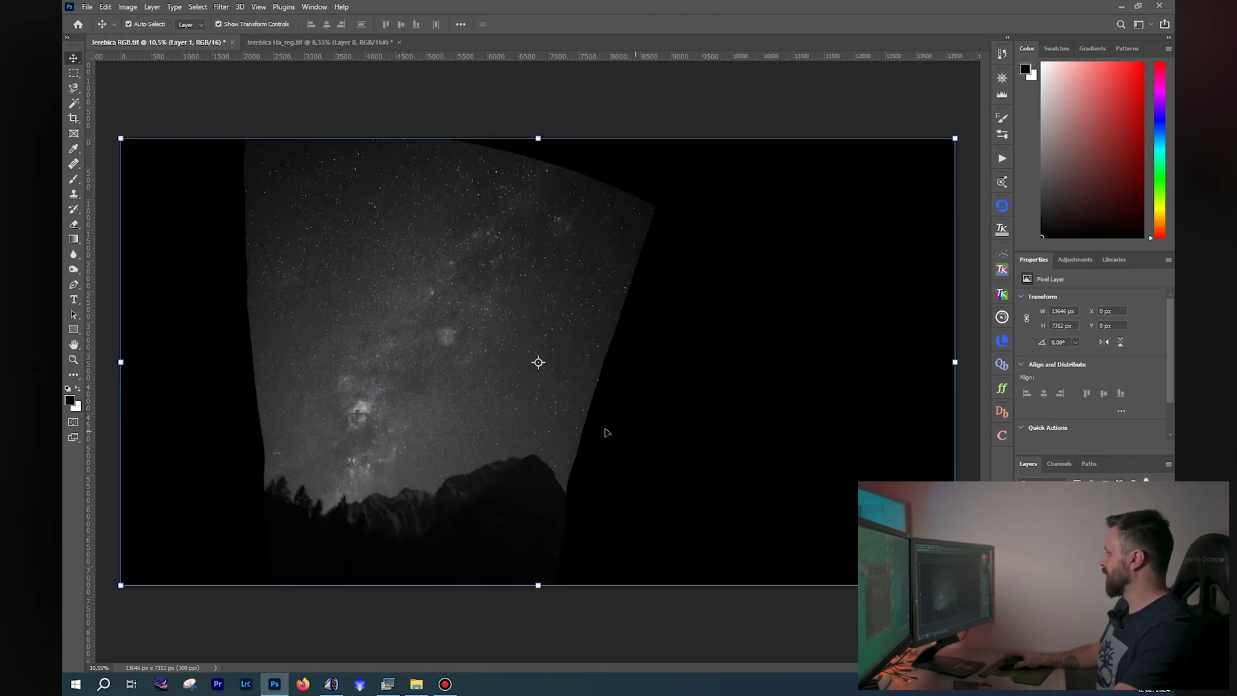
Step: Zoom into the nebulae, set the Ha layer to 50% opacity, and toggle it to check alignment
key(z)
drag(290, 456, 312, 447)
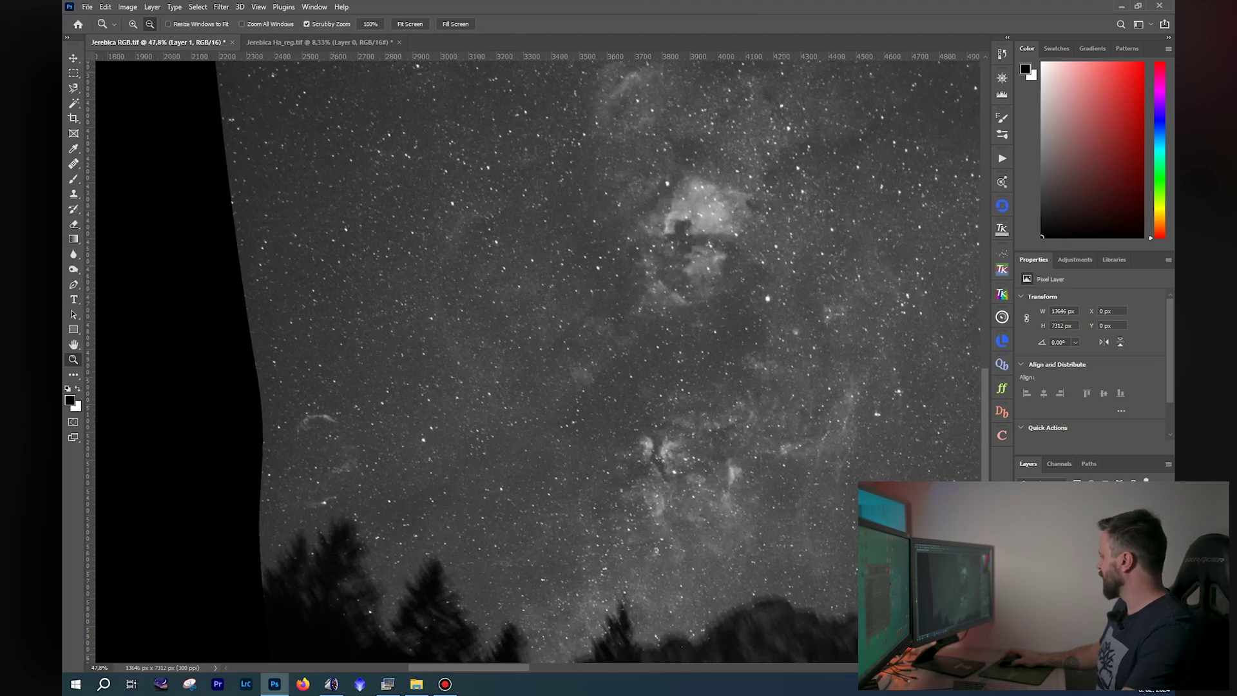
key(5)
key(ctrl+comma)
key(ctrl+comma)
key(ctrl+comma)
key(ctrl+comma)
key(ctrl+comma)
key(ctrl+comma)
key(ctrl+comma)
key(ctrl+comma)
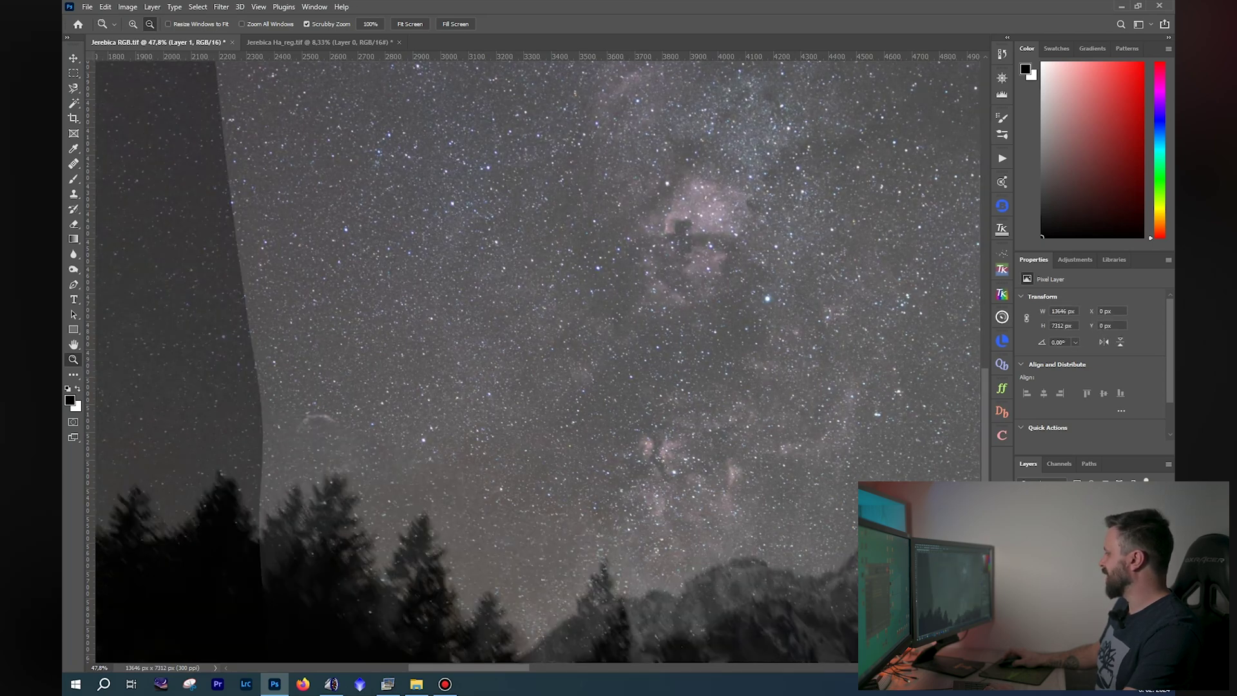
scroll(640, 249, down, 3)
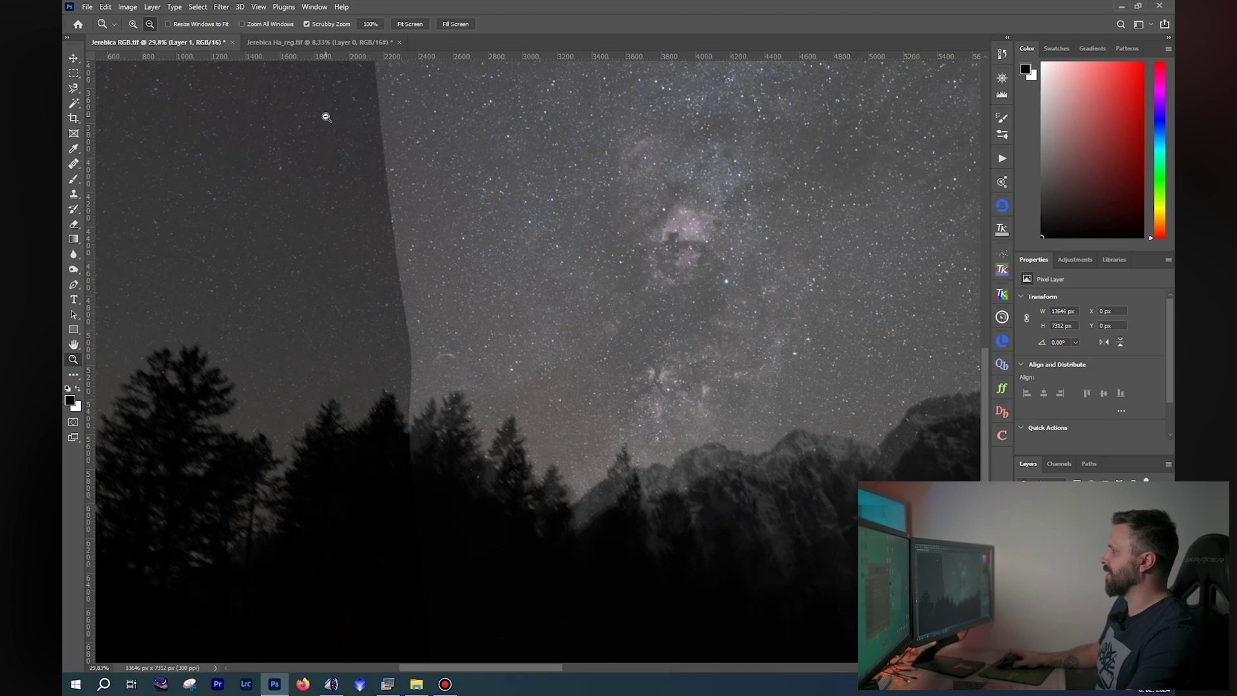
click(1119, 6)
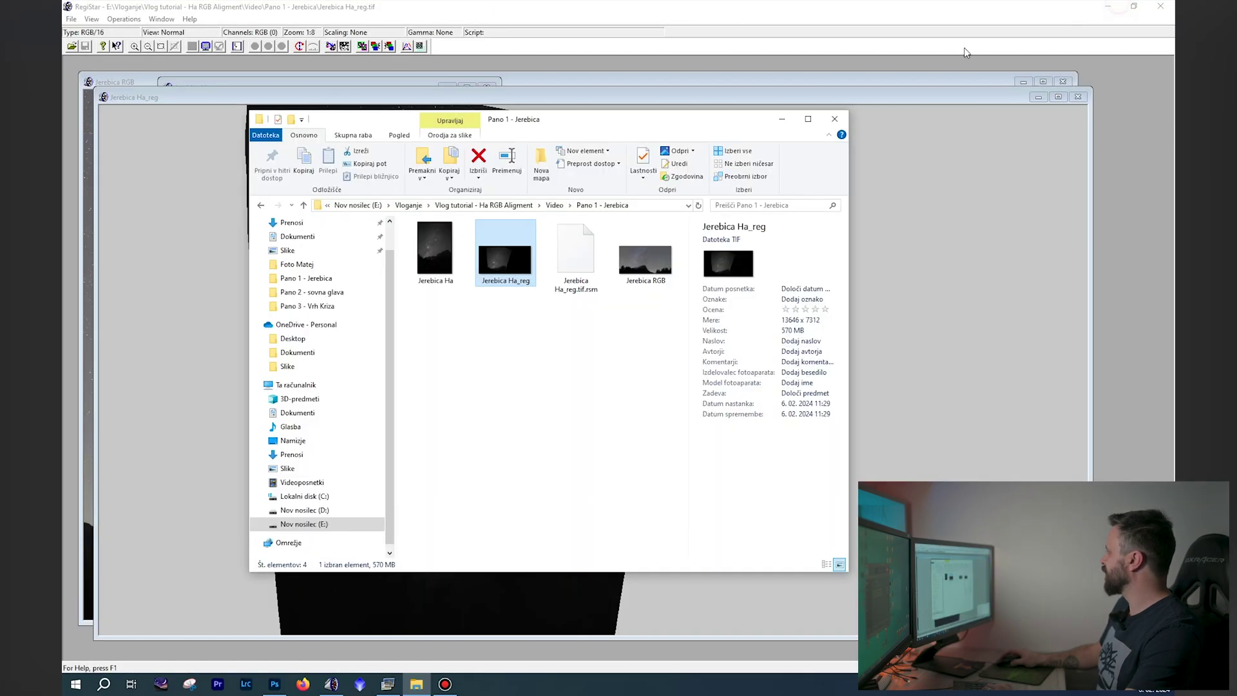
Step: Close the Jerebica Ha_reg, RGB and Ha image windows and go back up to the Video folder
click(781, 121)
click(1077, 97)
click(1064, 82)
click(487, 88)
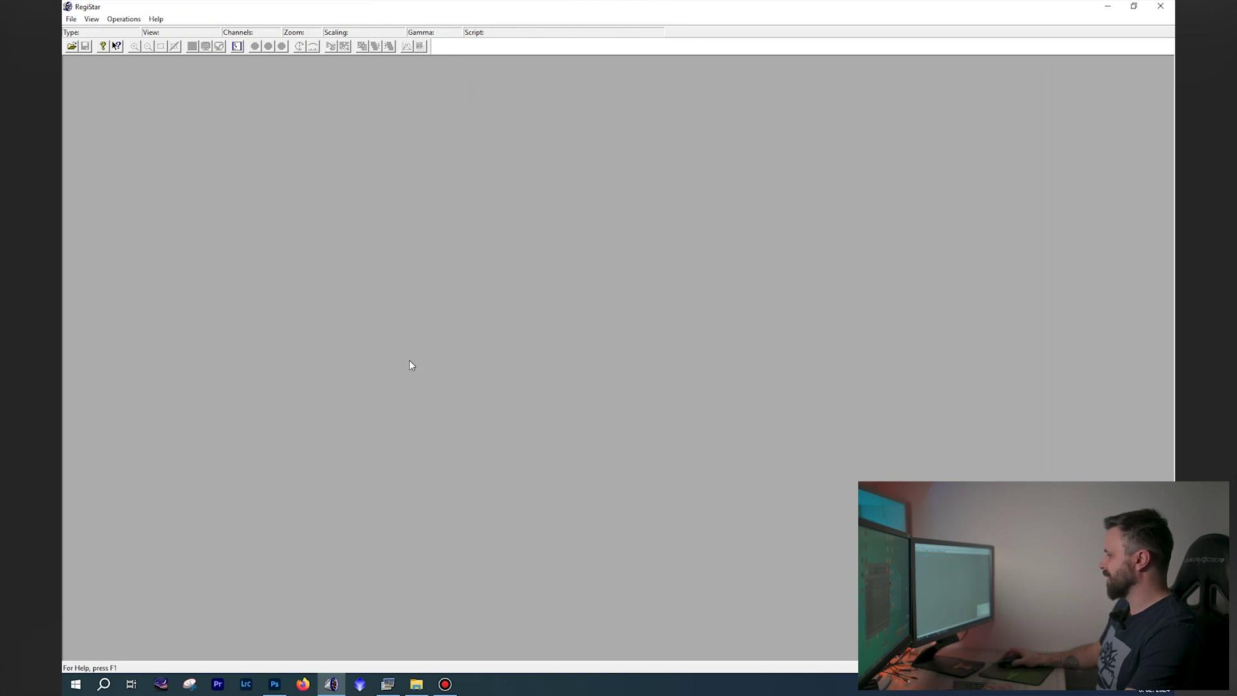
click(416, 684)
key(BackSpace)
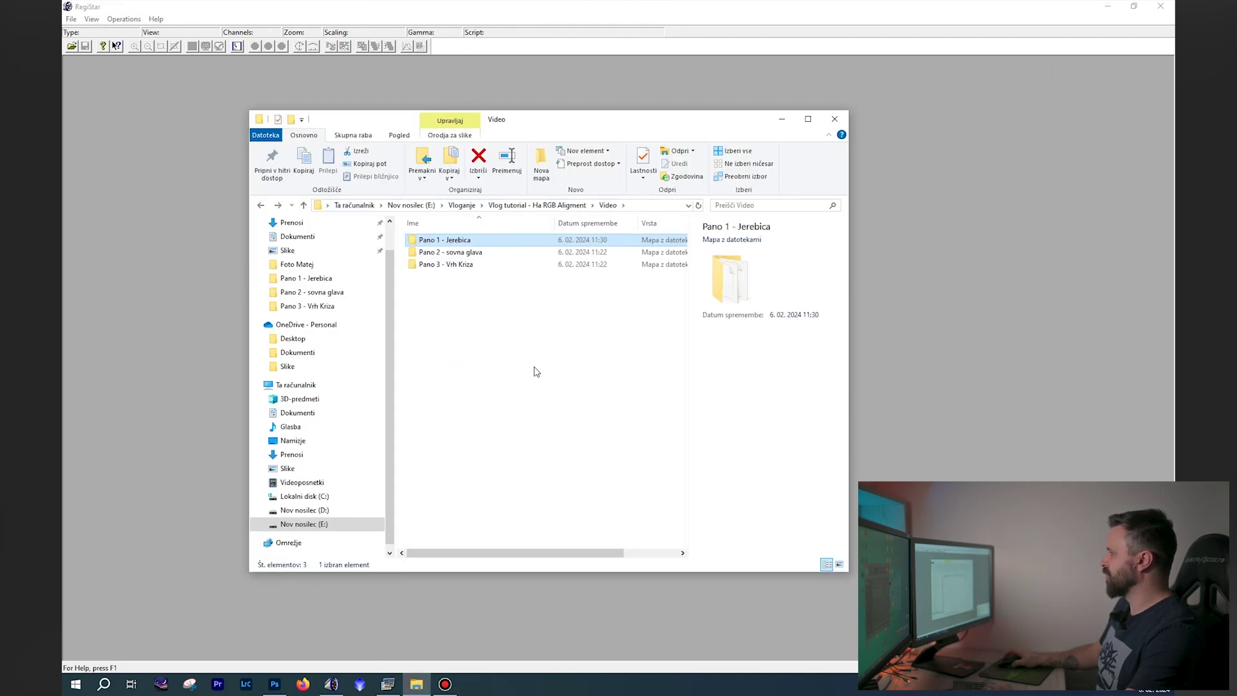